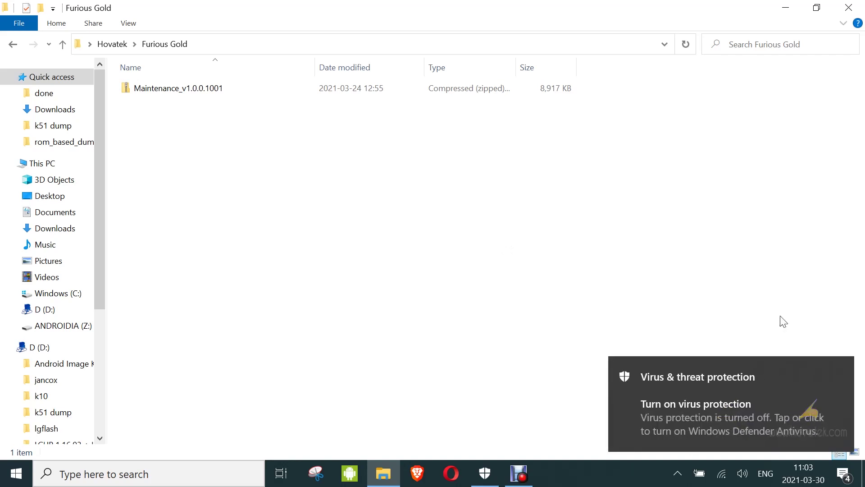
Extract the password-protected Maintenance_v1.0.0.1001 zip in place with 7-Zip, entering the archive password
{"action": "left_click", "coordinate": [838, 371]}
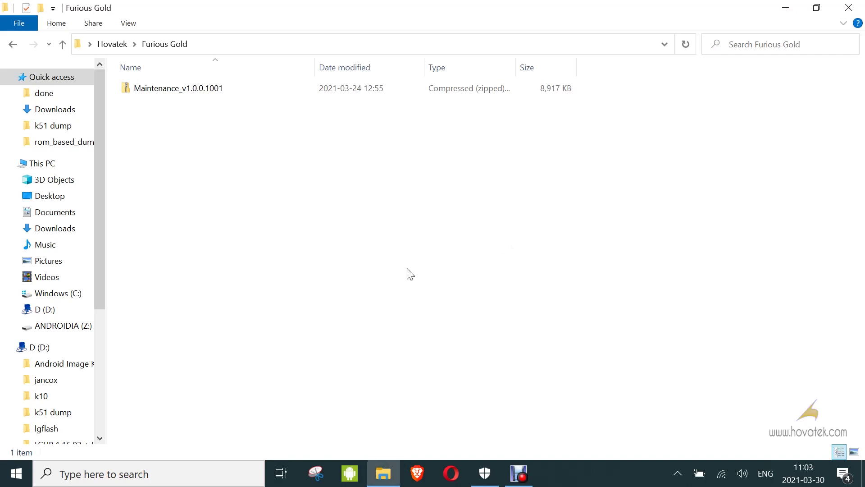
{"action": "left_click", "coordinate": [188, 97]}
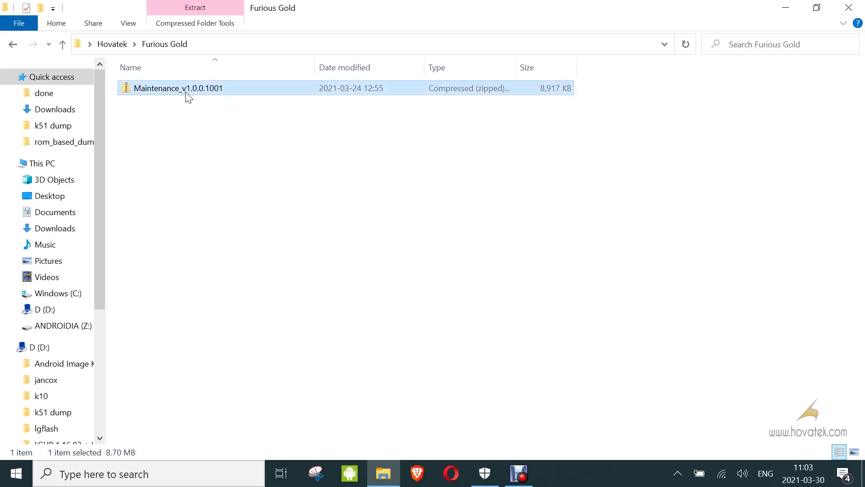
{"action": "right_click", "coordinate": [188, 97]}
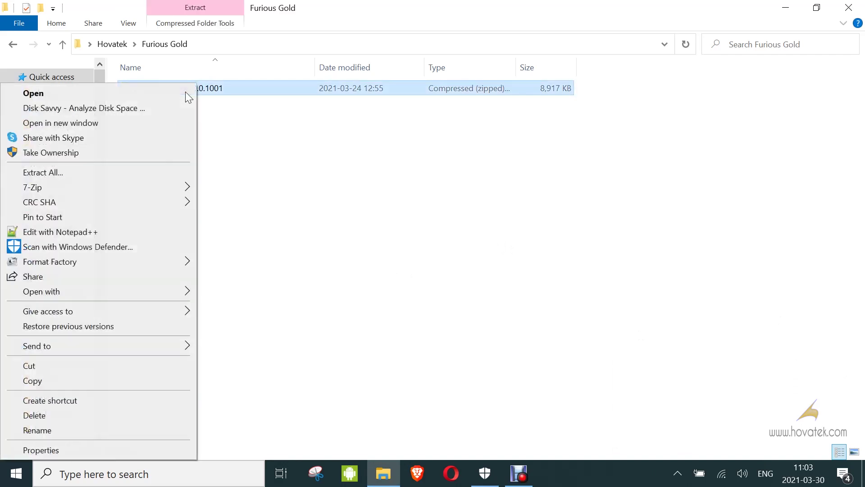
{"action": "mouse_move", "coordinate": [187, 190]}
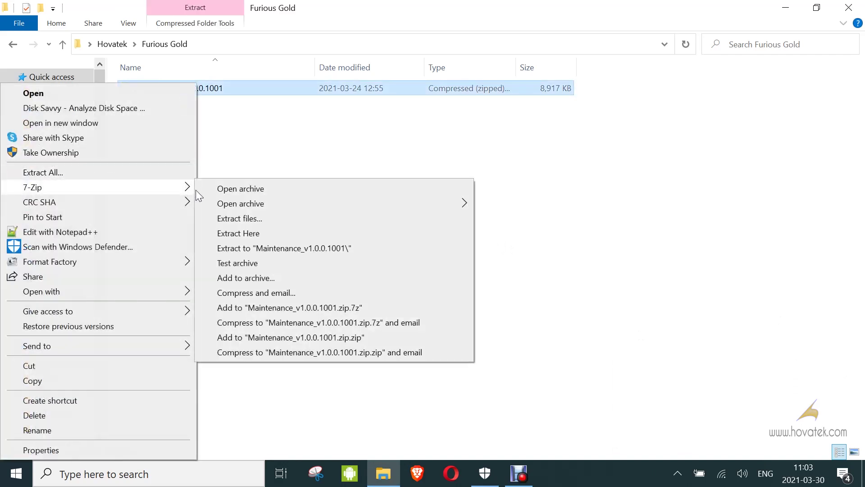
{"action": "left_click", "coordinate": [246, 233]}
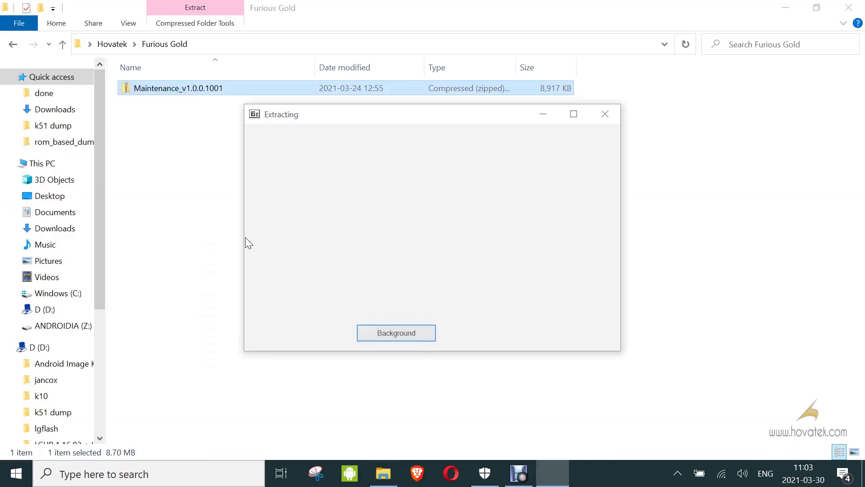
{"action": "type", "text": "furious"}
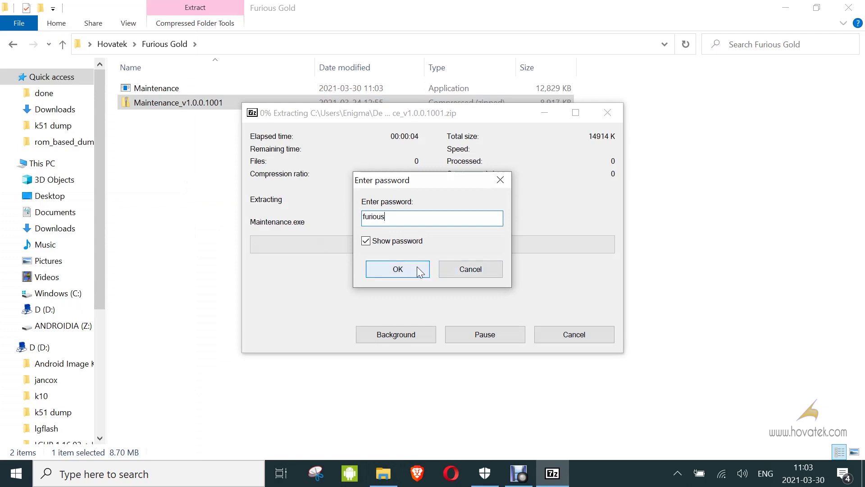
{"action": "left_click", "coordinate": [416, 267]}
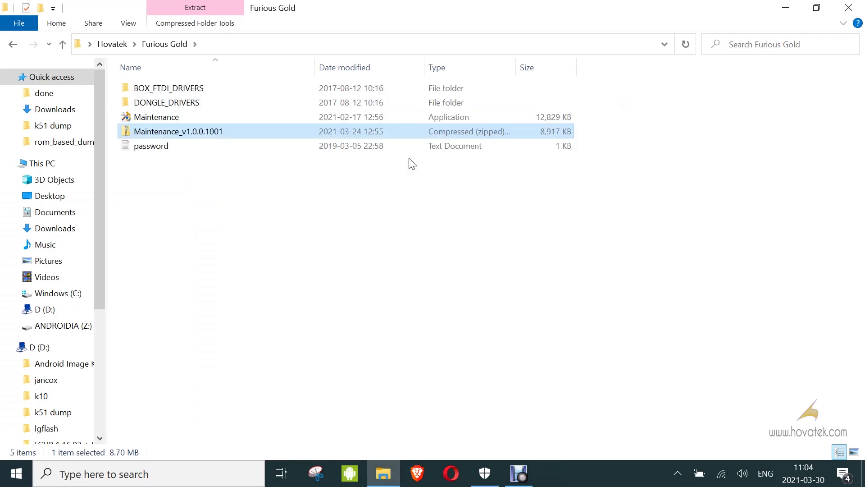
Install the dongle setup information file from DONGLE_DRIVERS and dismiss the success message
{"action": "double_click", "coordinate": [169, 103]}
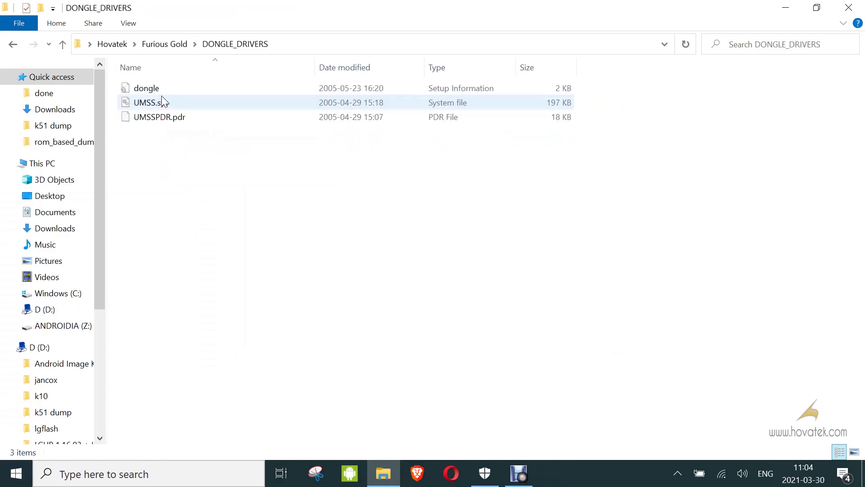
{"action": "left_click", "coordinate": [151, 92]}
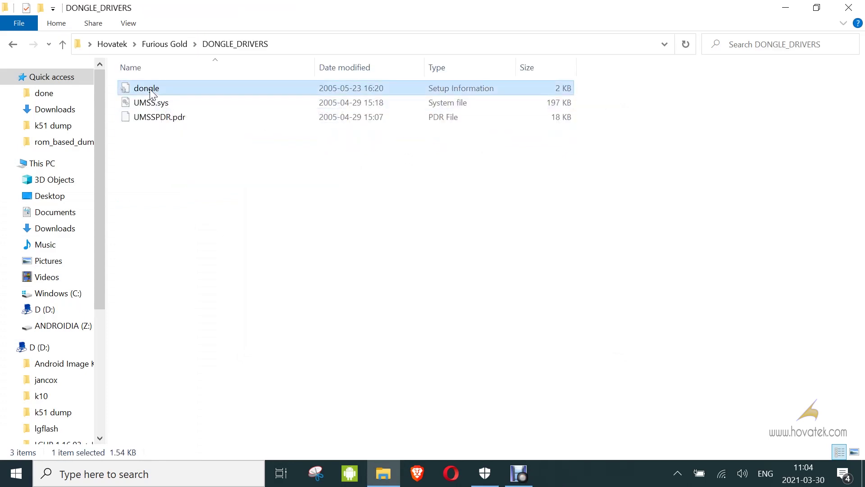
{"action": "right_click", "coordinate": [151, 94]}
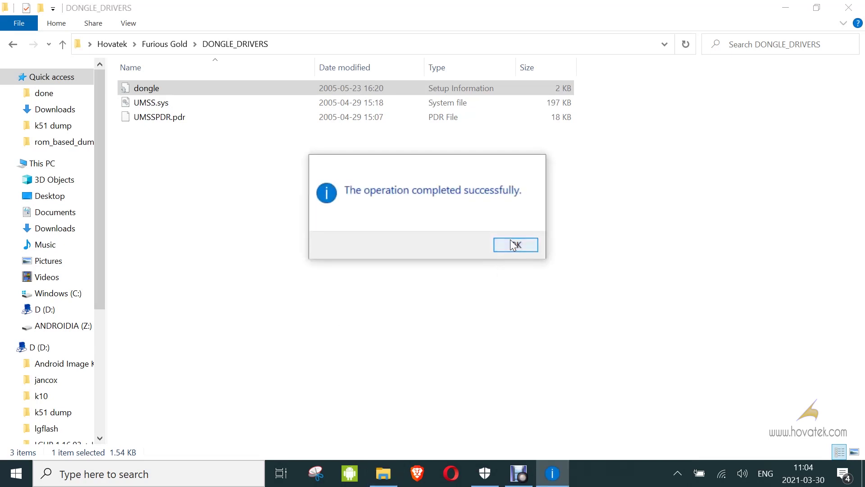
{"action": "left_click", "coordinate": [514, 245]}
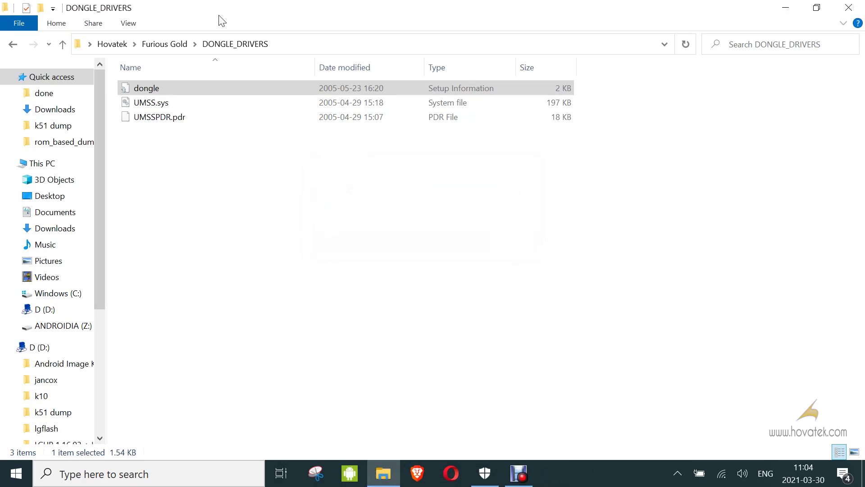
Install the ftdibus driver from BOX_FTDI_DRIVERS\FG_FTDI_x64_Drv and dismiss the success message
{"action": "left_click", "coordinate": [167, 41]}
{"action": "left_click", "coordinate": [155, 86]}
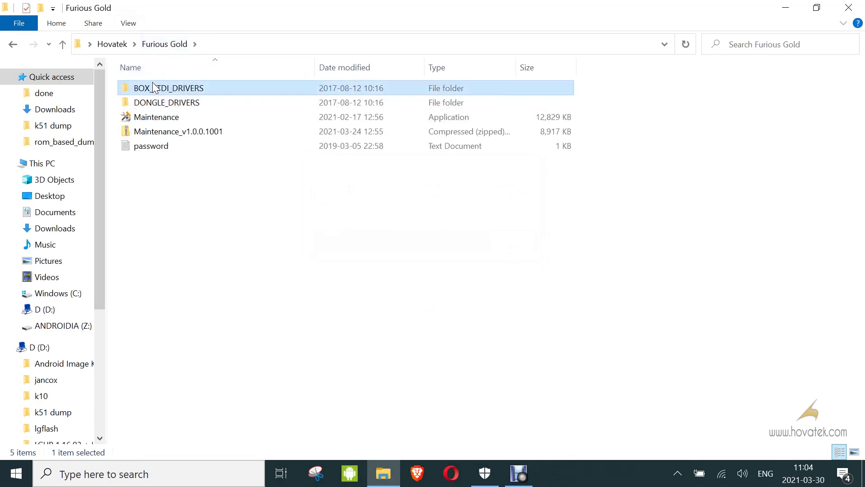
{"action": "double_click", "coordinate": [154, 87]}
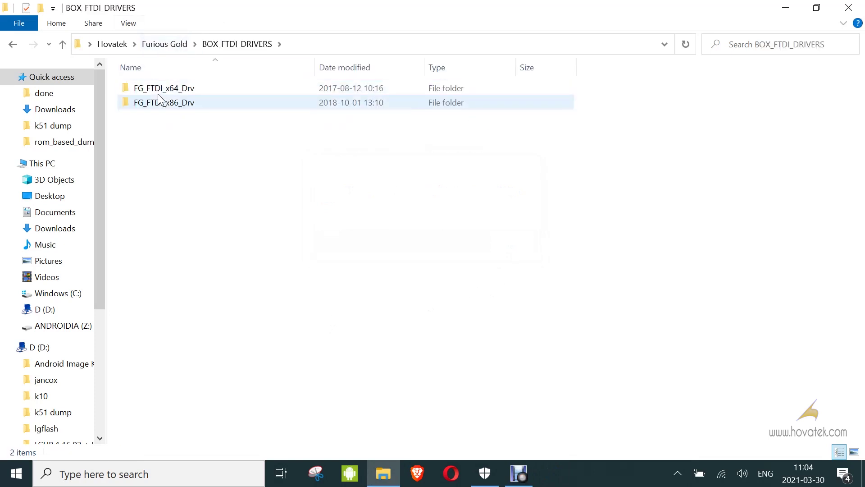
{"action": "double_click", "coordinate": [158, 90]}
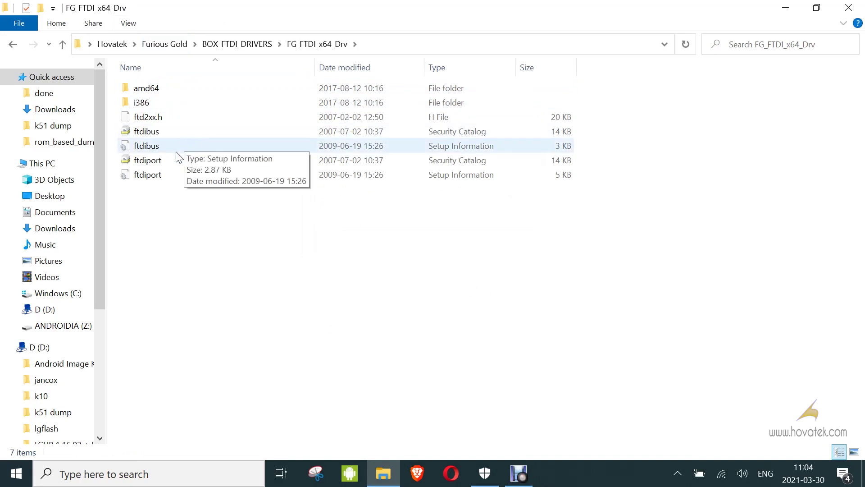
{"action": "left_click", "coordinate": [154, 150]}
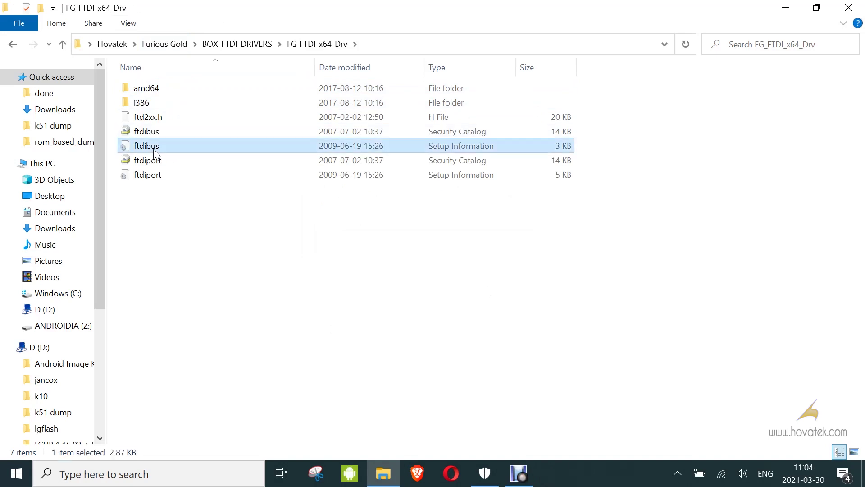
{"action": "right_click", "coordinate": [153, 153]}
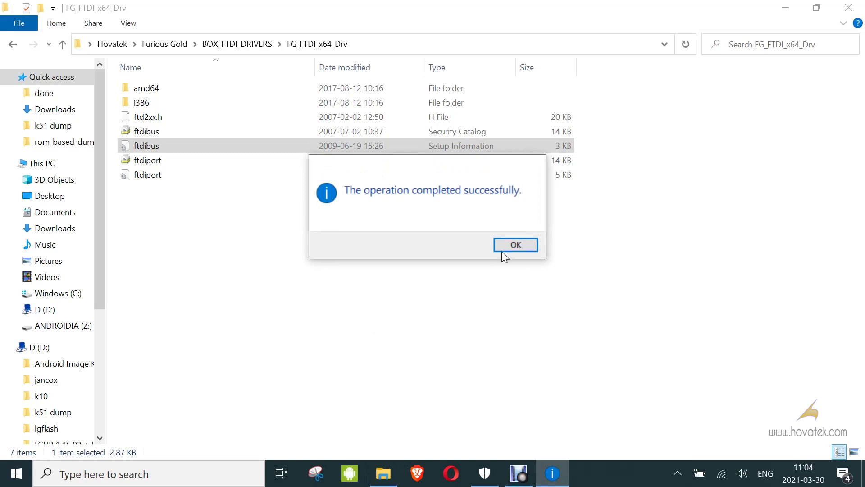
{"action": "left_click", "coordinate": [517, 245]}
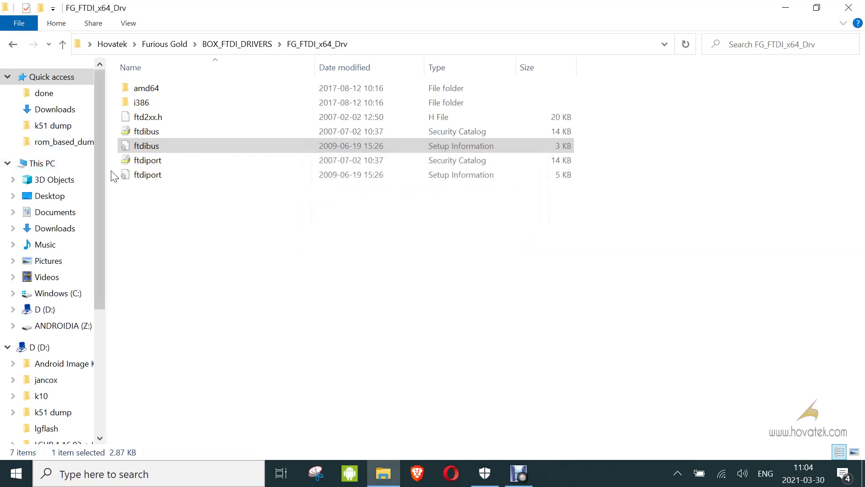
Install the ftdiport driver file, then return to the Furious Gold folder
{"action": "left_click", "coordinate": [132, 175]}
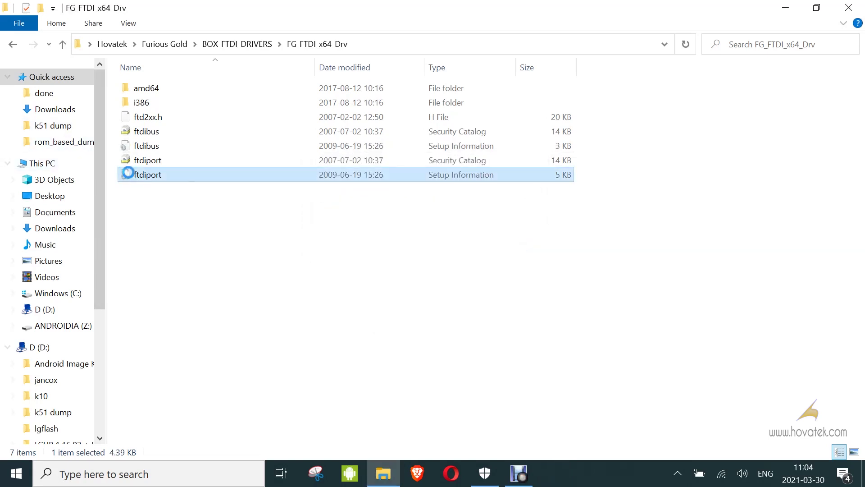
{"action": "right_click", "coordinate": [128, 174]}
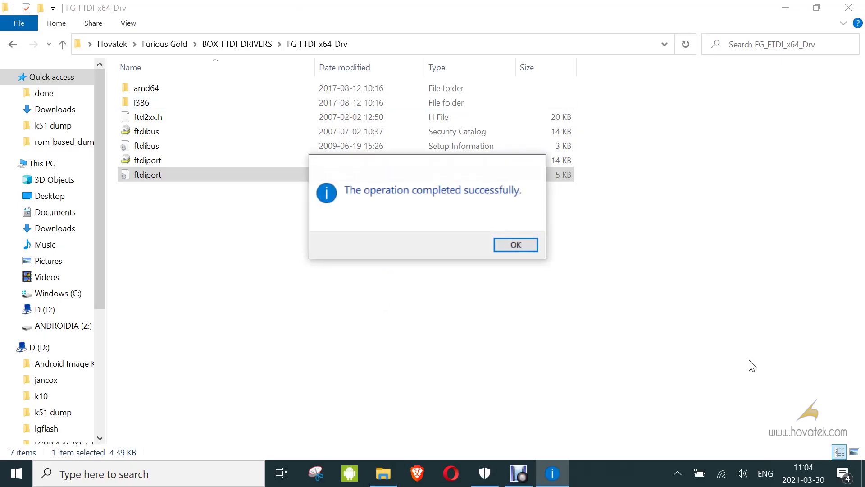
{"action": "left_click", "coordinate": [518, 244]}
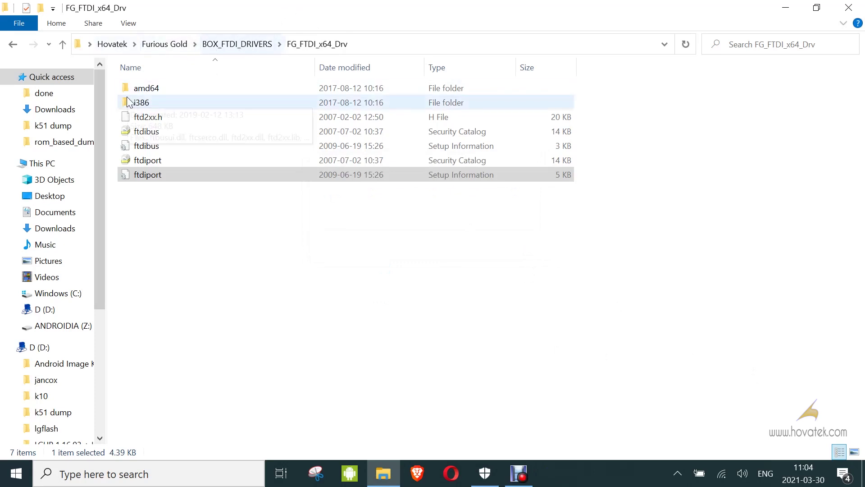
{"action": "left_click", "coordinate": [167, 44]}
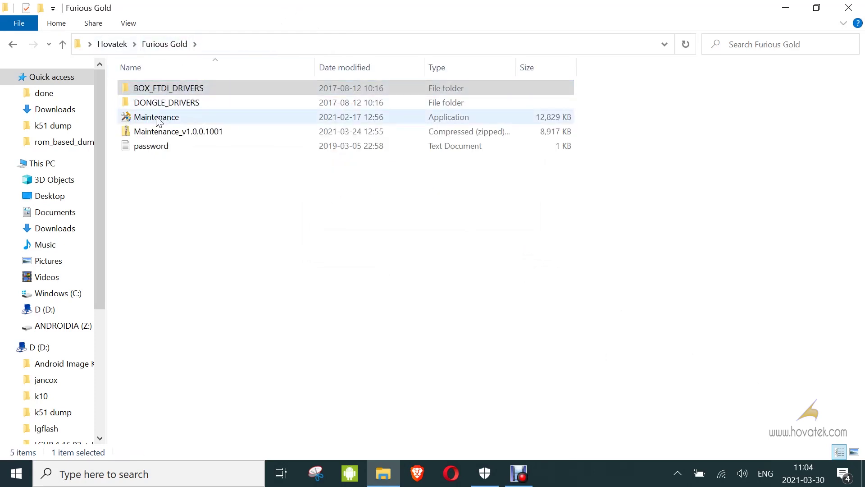
Run Maintenance as administrator and open the FuriousGold online User Registration page
{"action": "left_click", "coordinate": [158, 119]}
{"action": "right_click", "coordinate": [158, 119]}
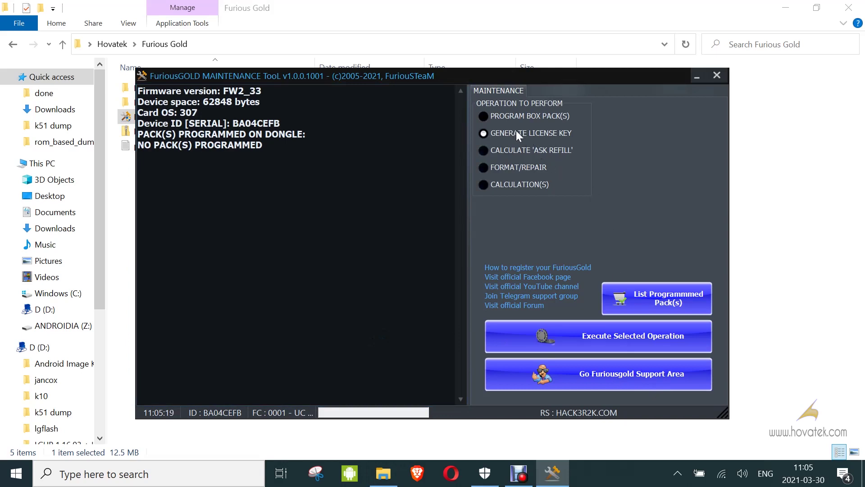
{"action": "left_click", "coordinate": [626, 374]}
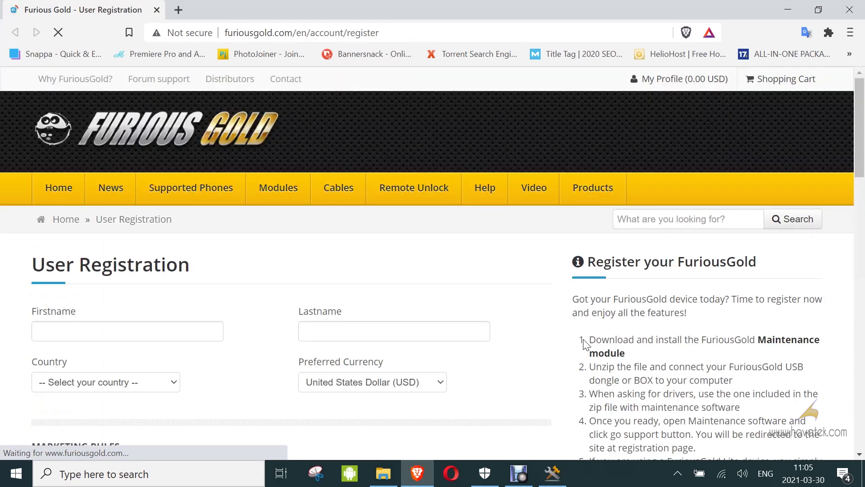
Scroll through the User Registration form to the Select Your Packs section
{"action": "scroll", "coordinate": [581, 358], "scroll_direction": "down", "scroll_amount": 5}
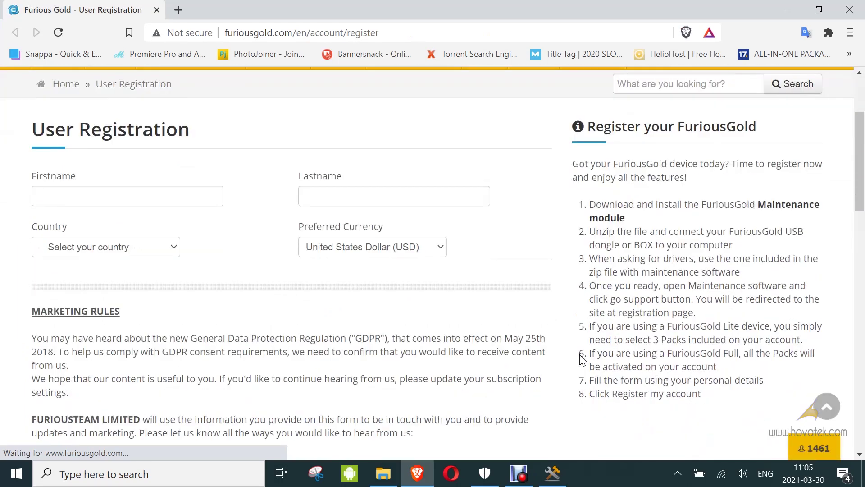
{"action": "scroll", "coordinate": [582, 360], "scroll_direction": "down", "scroll_amount": 10}
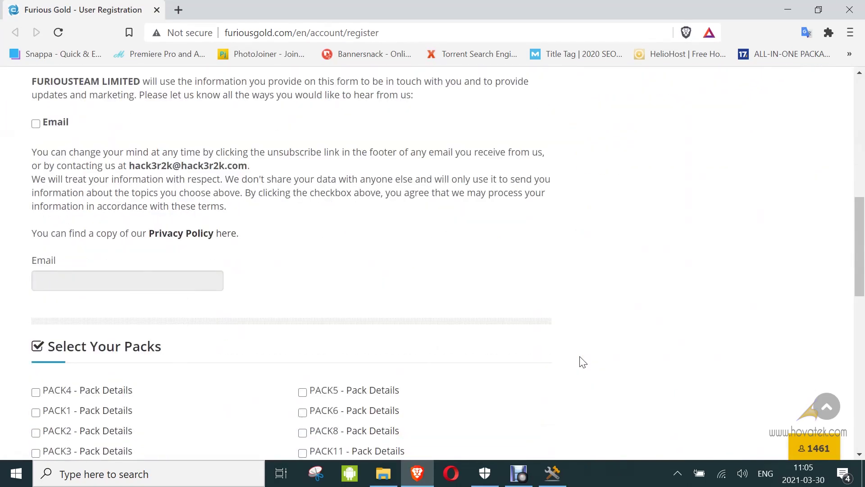
{"action": "scroll", "coordinate": [583, 362], "scroll_direction": "down", "scroll_amount": 1}
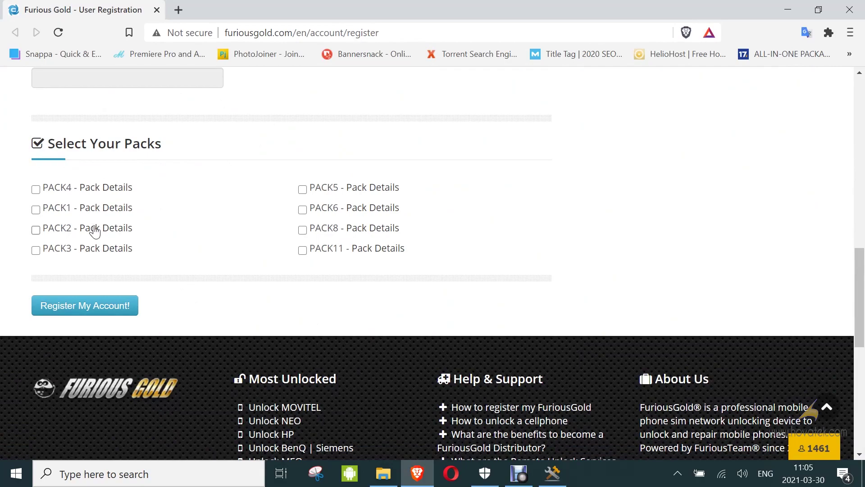
{"action": "scroll", "coordinate": [336, 185], "scroll_direction": "up", "scroll_amount": 9}
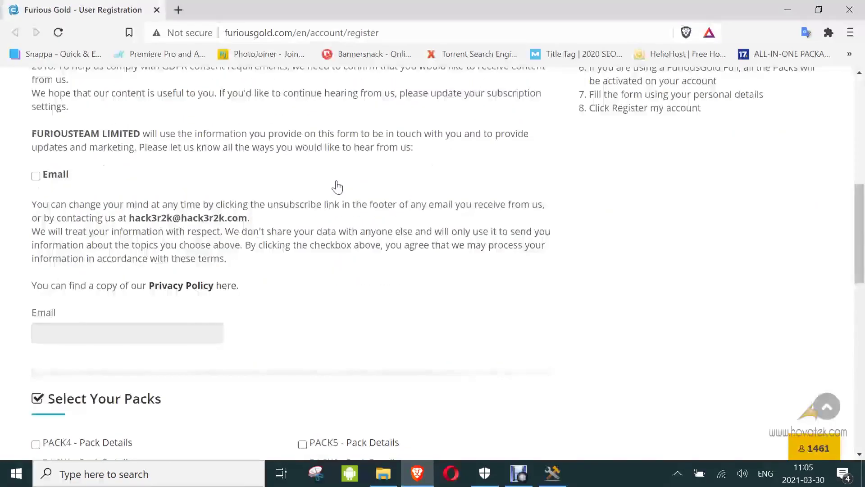
{"action": "scroll", "coordinate": [336, 186], "scroll_direction": "down", "scroll_amount": 9}
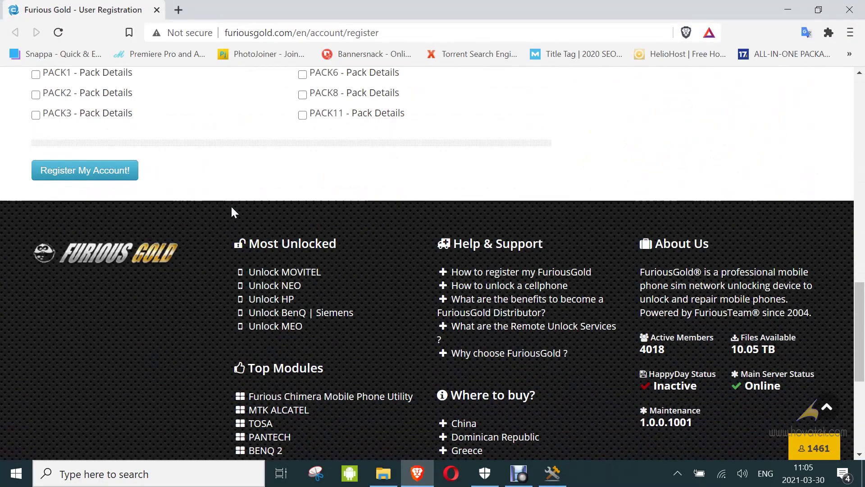
{"action": "scroll", "coordinate": [359, 227], "scroll_direction": "up", "scroll_amount": 9}
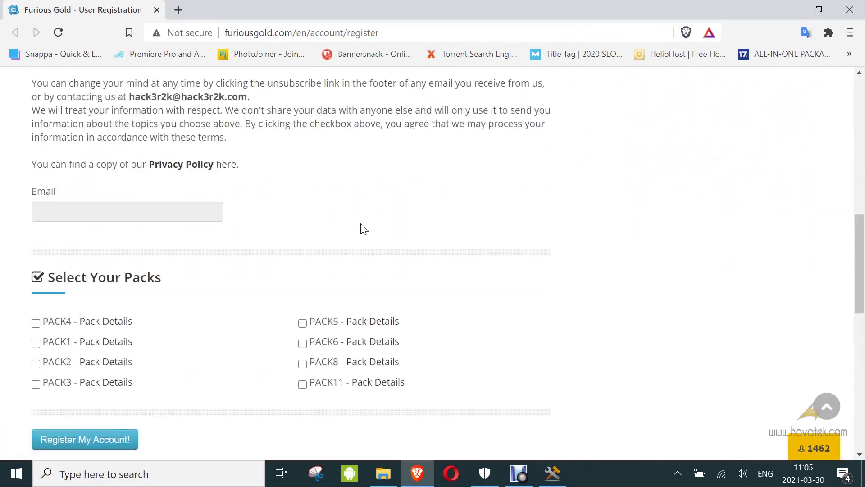
{"action": "scroll", "coordinate": [363, 229], "scroll_direction": "up", "scroll_amount": 1}
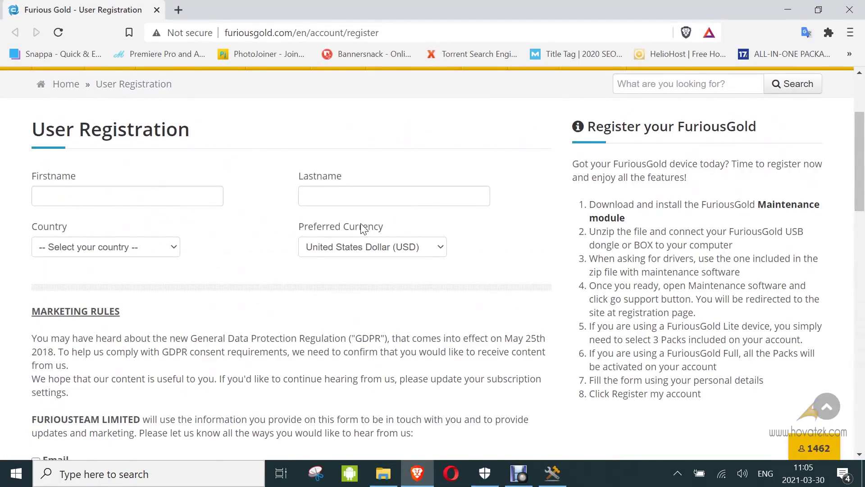
{"action": "scroll", "coordinate": [360, 223], "scroll_direction": "down", "scroll_amount": 10}
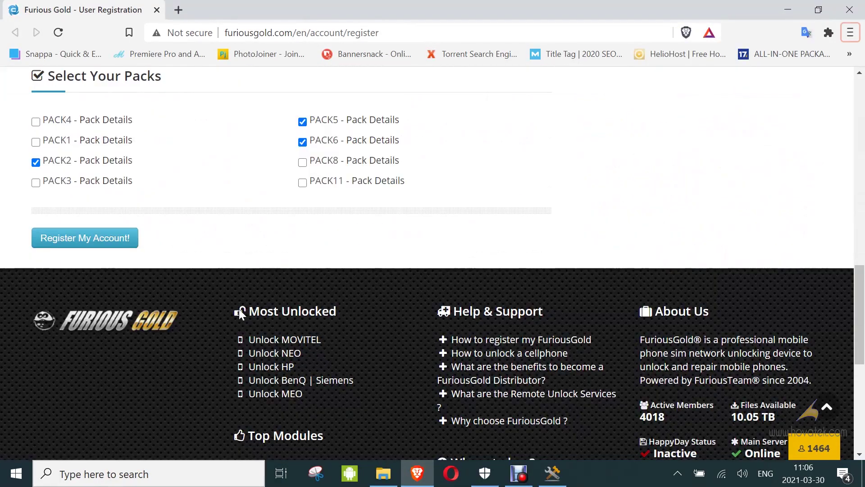
Submit the registration with PACK2, PACK5 and PACK6 and review the dashboard's account info table
{"action": "left_click", "coordinate": [80, 239]}
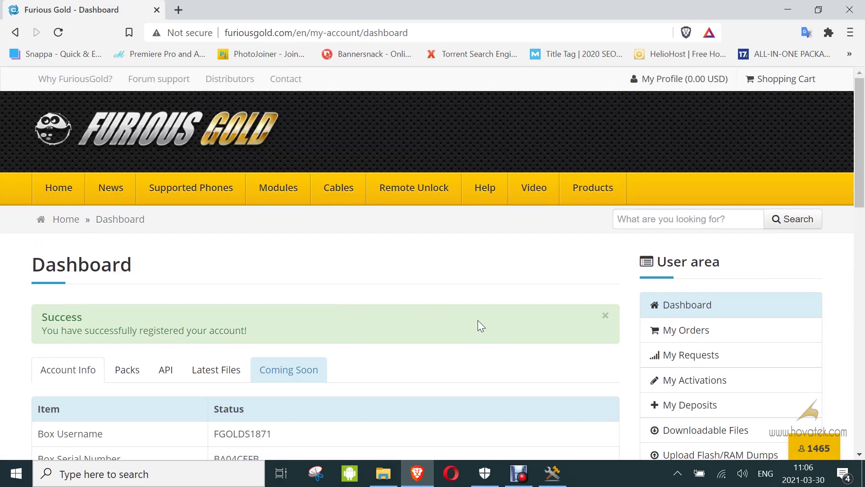
{"action": "scroll", "coordinate": [479, 321], "scroll_direction": "down", "scroll_amount": 7}
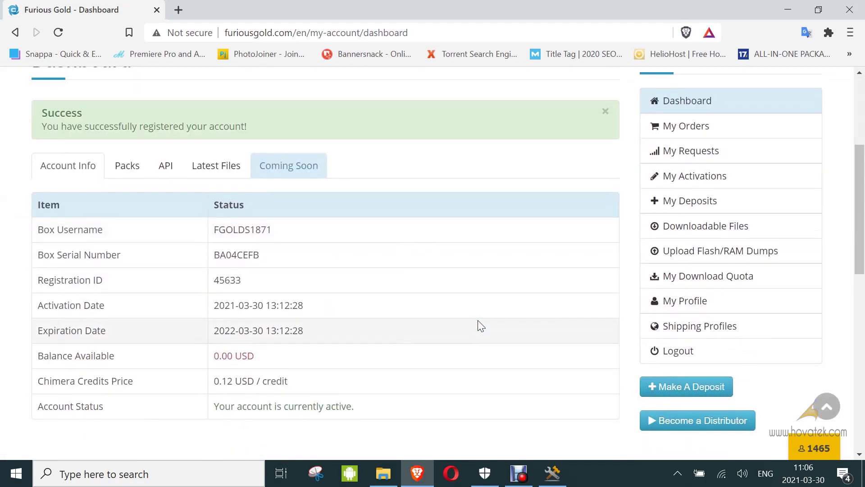
{"action": "scroll", "coordinate": [478, 321], "scroll_direction": "down", "scroll_amount": 2}
{"action": "scroll", "coordinate": [478, 321], "scroll_direction": "up", "scroll_amount": 4}
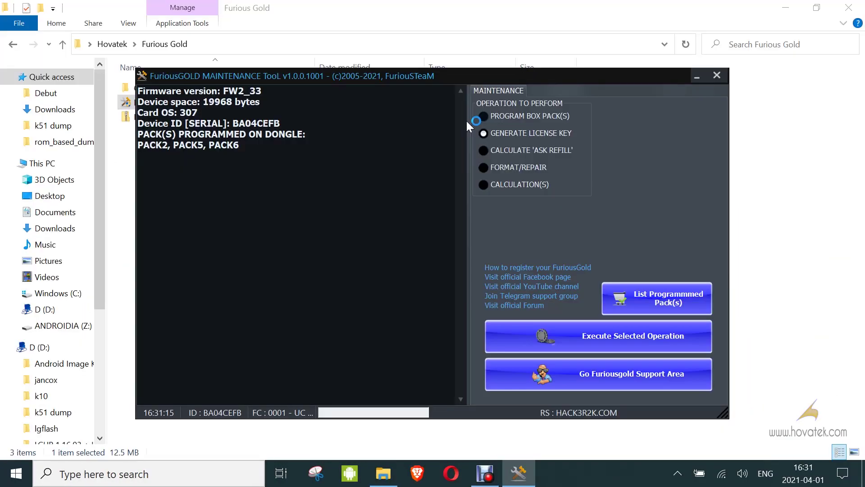
Choose PROGRAM BOX PACK(S), tick packs 2, 5 and 6, and execute the operation
{"action": "left_click", "coordinate": [483, 116]}
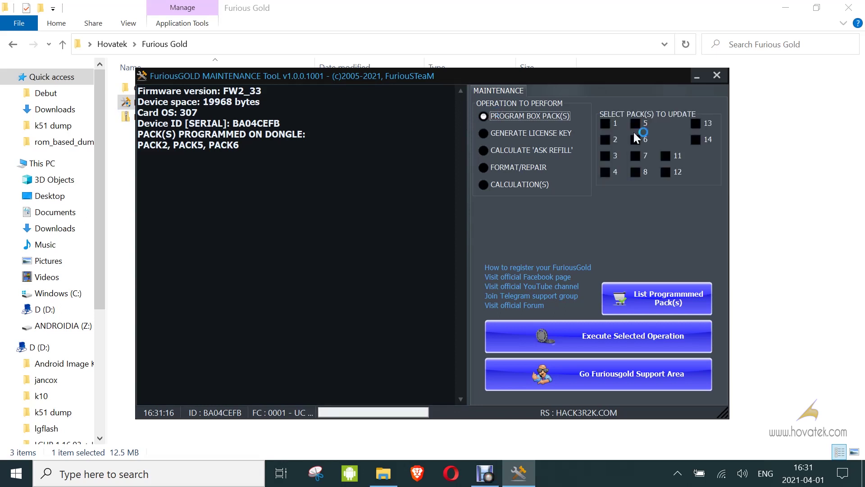
{"action": "left_click", "coordinate": [605, 139]}
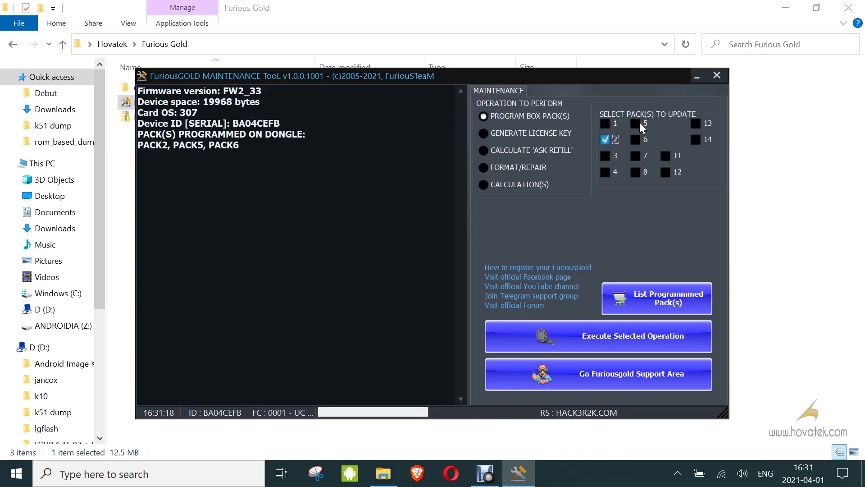
{"action": "left_click", "coordinate": [636, 123]}
{"action": "left_click", "coordinate": [638, 139]}
{"action": "left_click", "coordinate": [642, 336]}
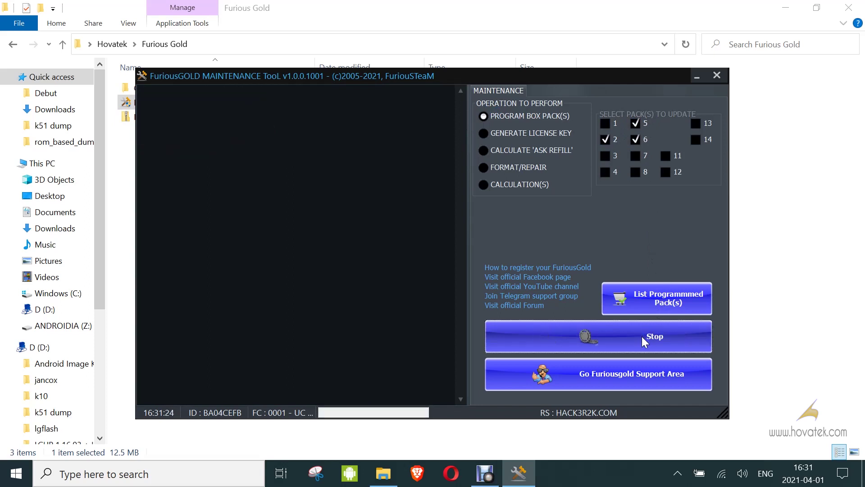